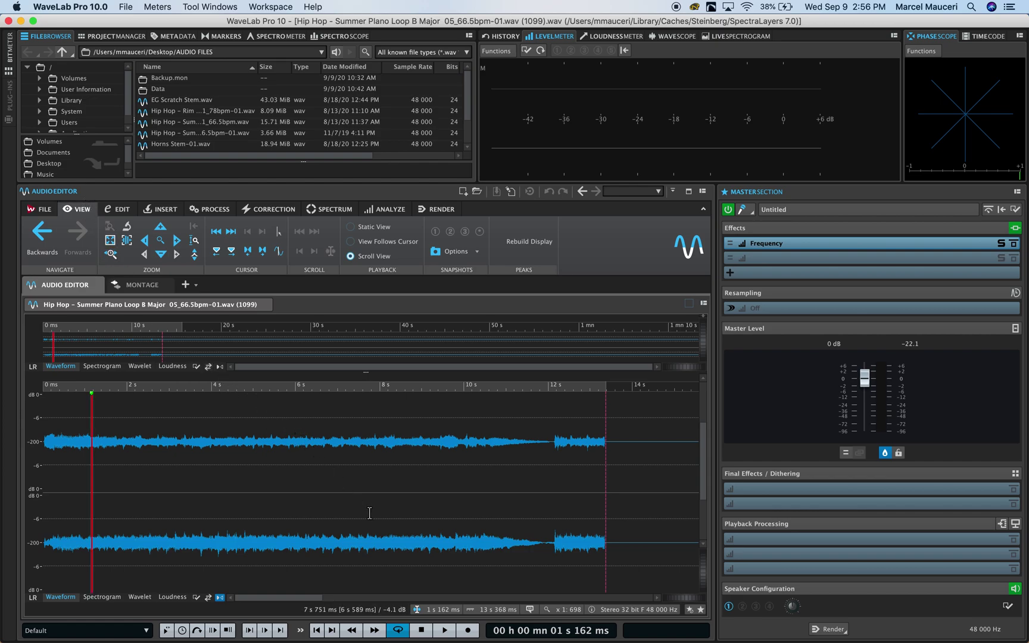
Open the Recording dialog from the transport bar's Record button
click(468, 631)
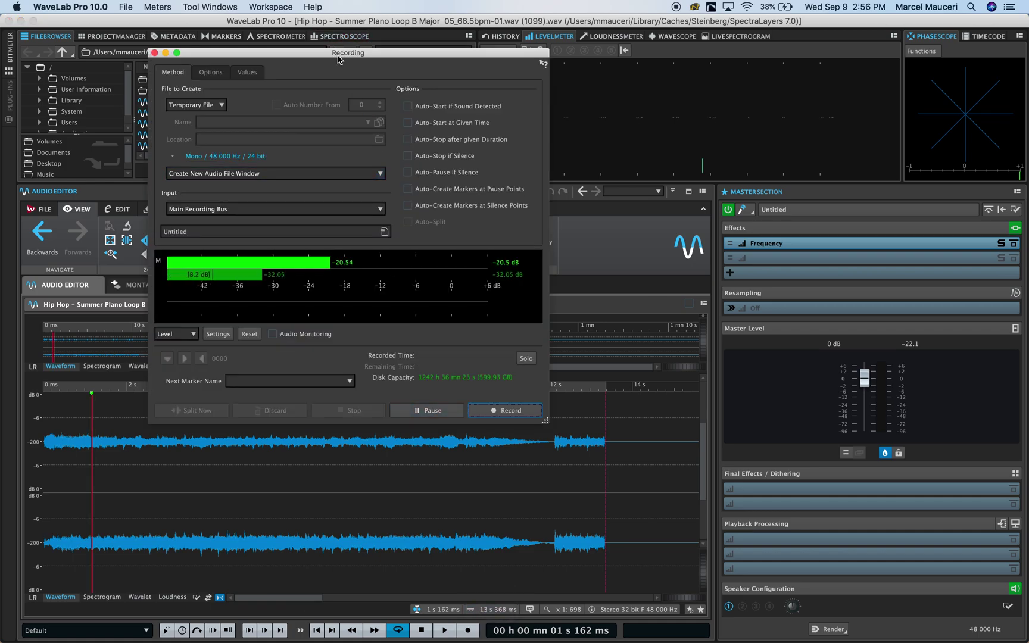
drag(339, 53, 346, 54)
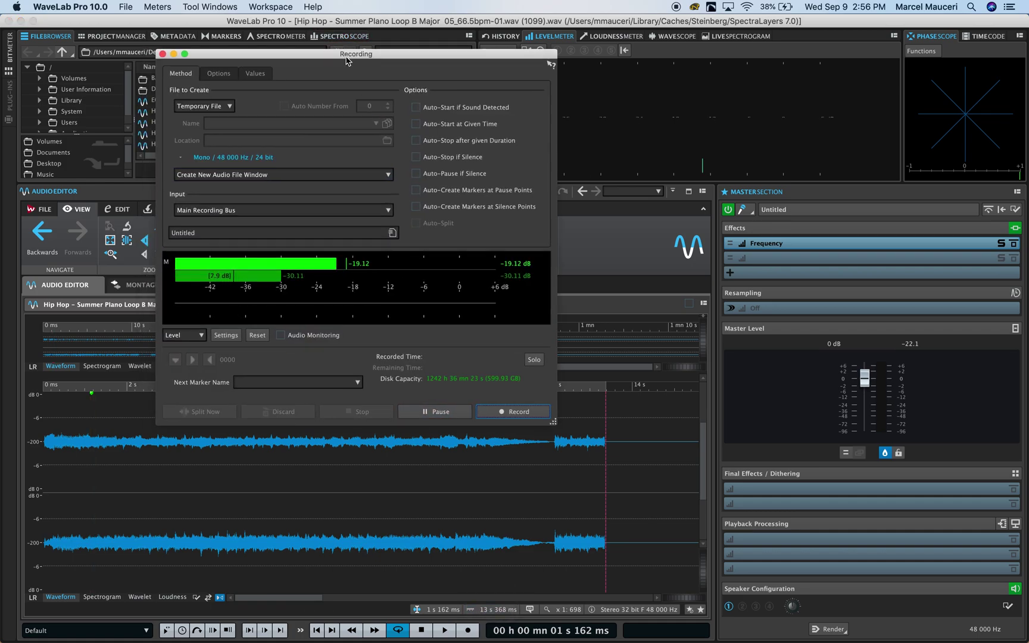
click(229, 106)
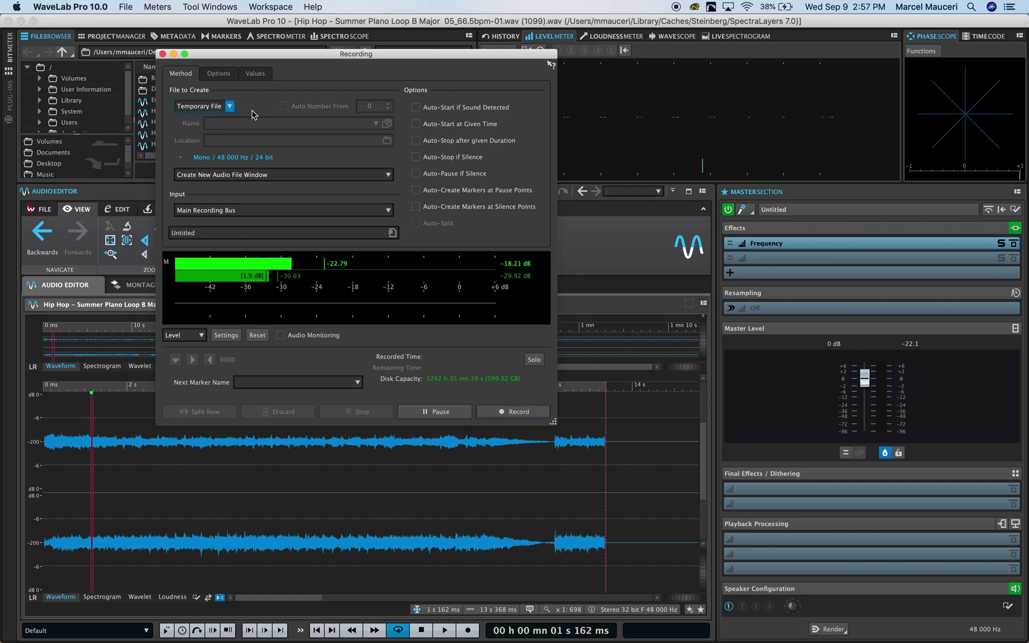
click(248, 115)
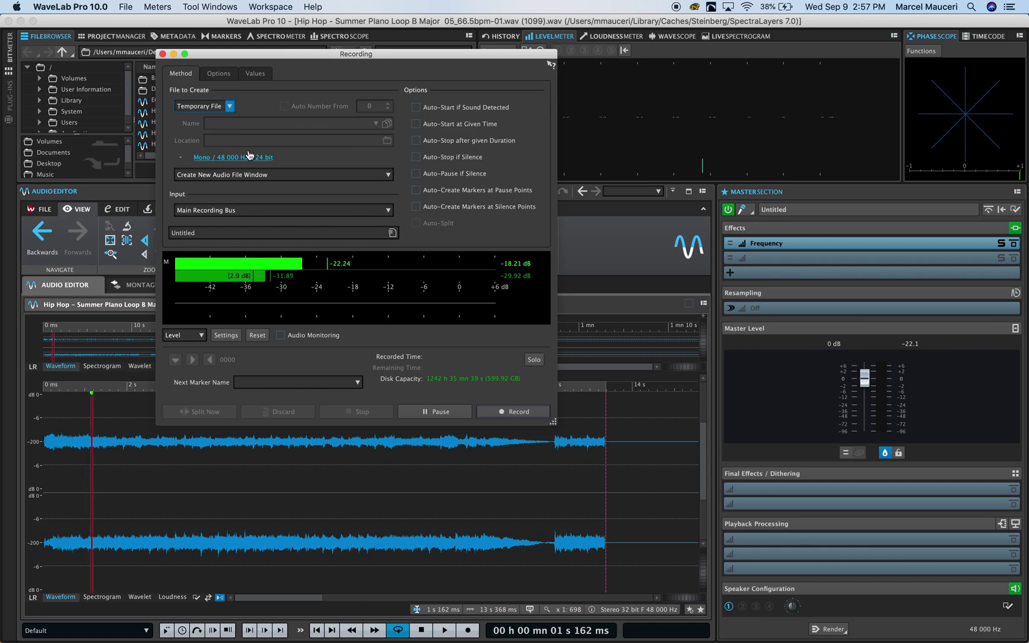
click(215, 158)
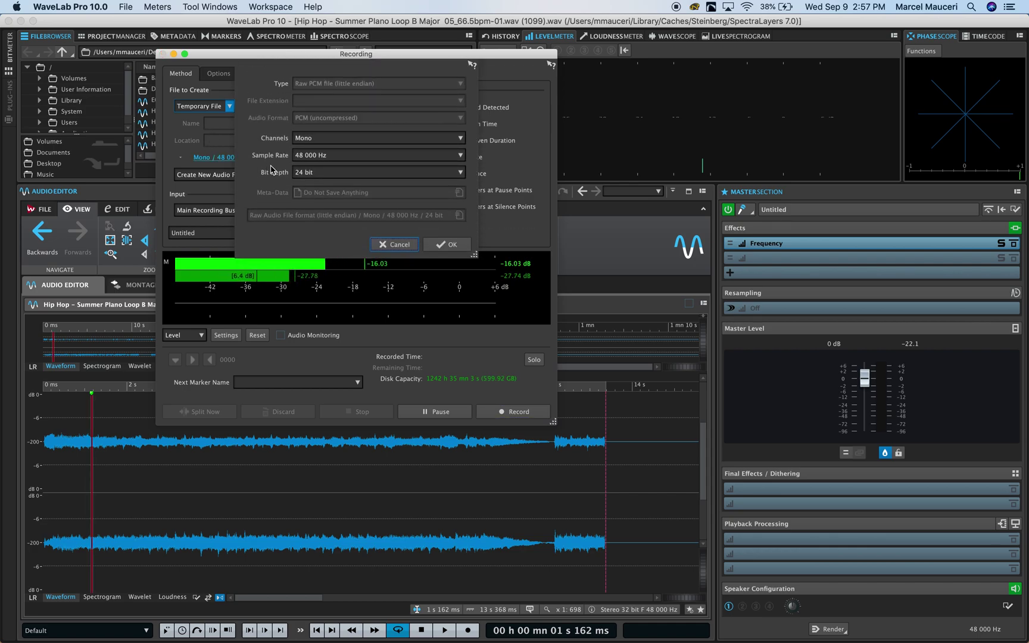
click(459, 138)
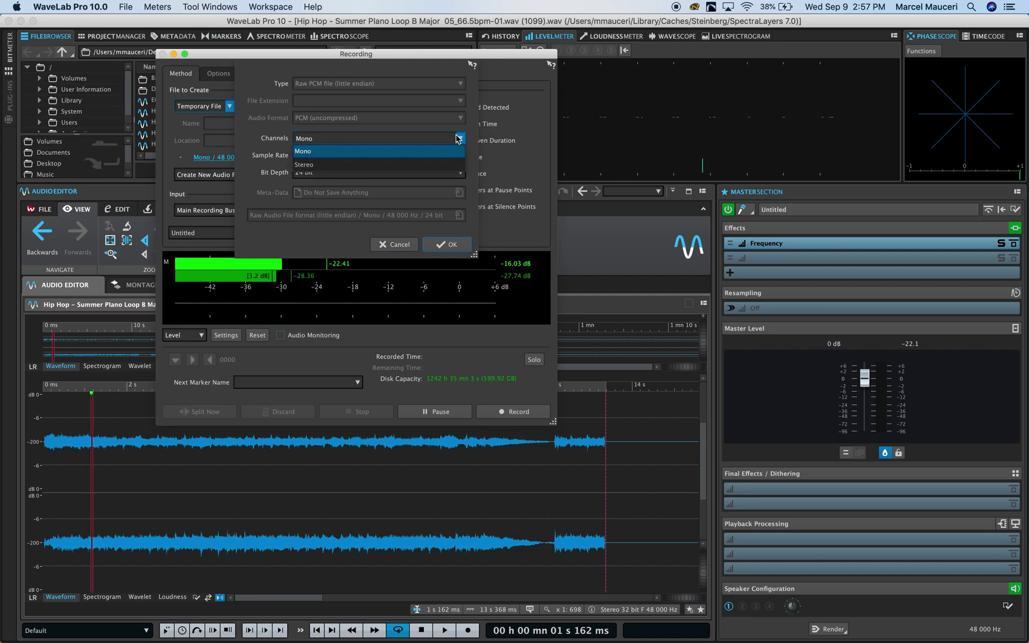
click(440, 166)
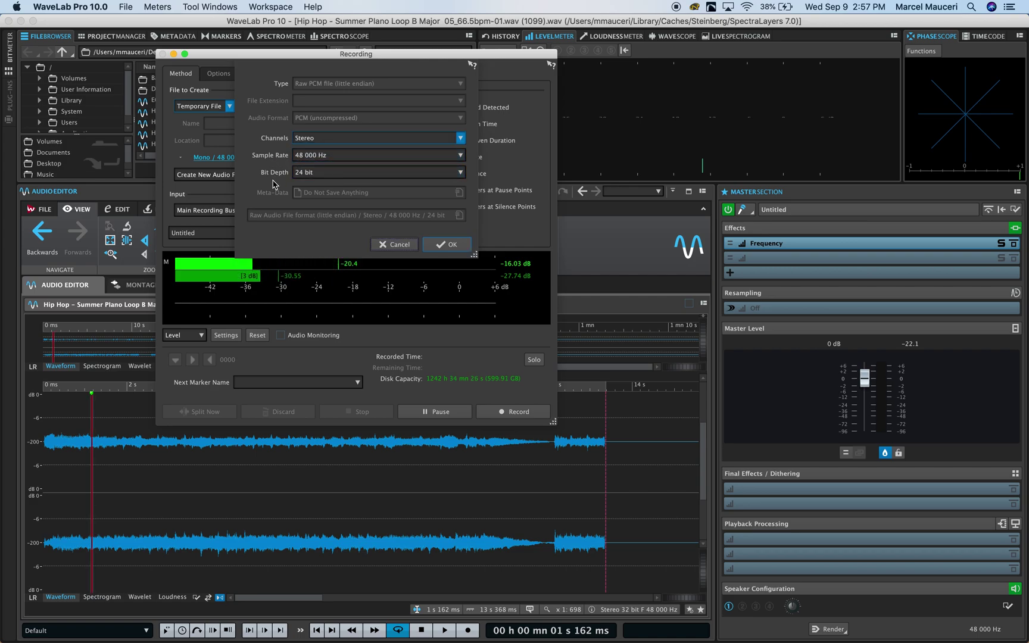
click(440, 244)
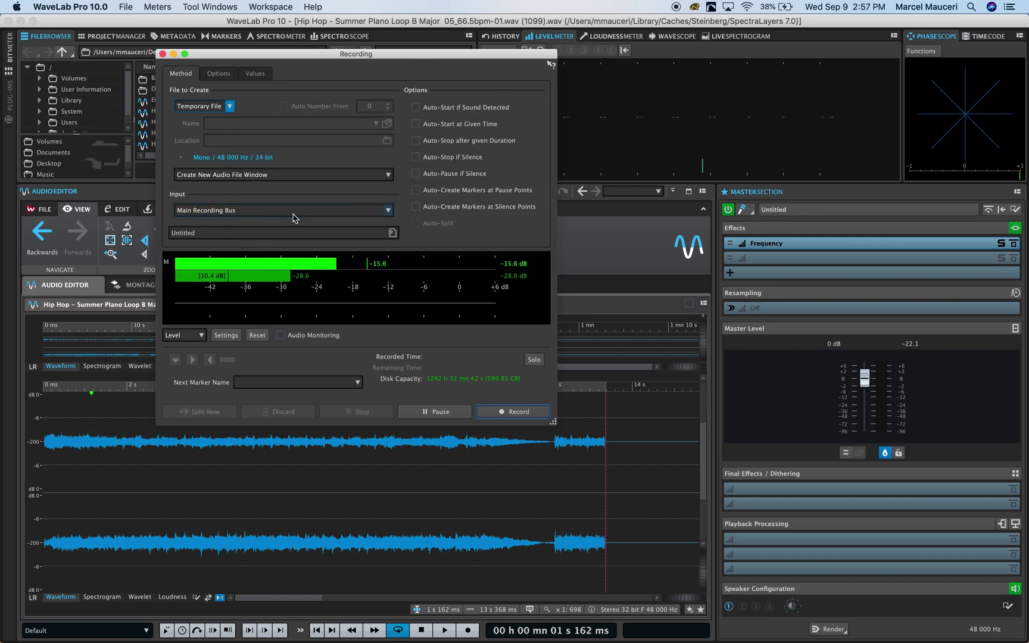
click(388, 212)
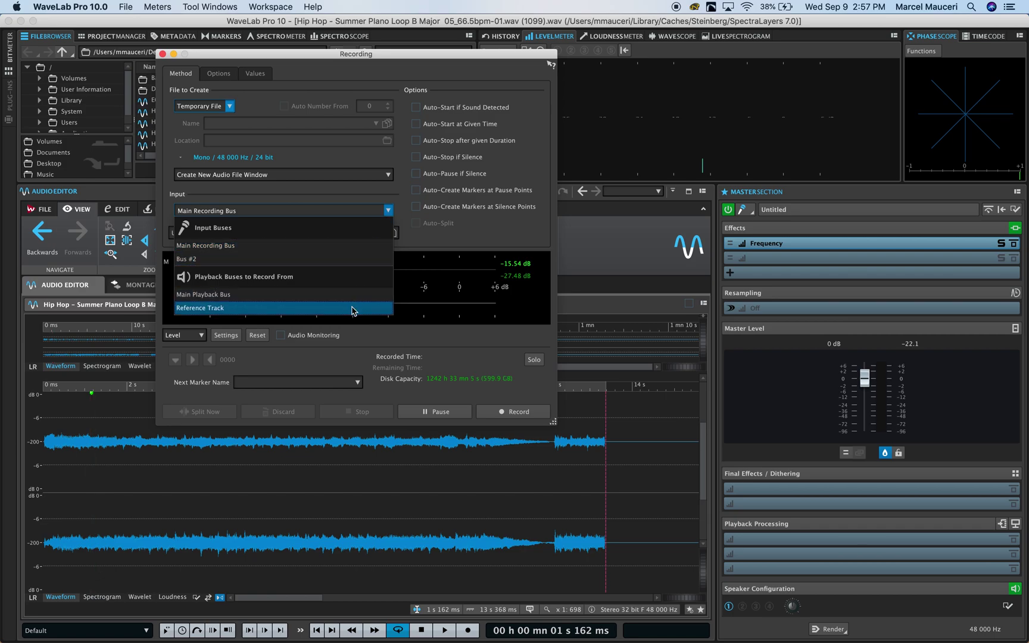
click(415, 237)
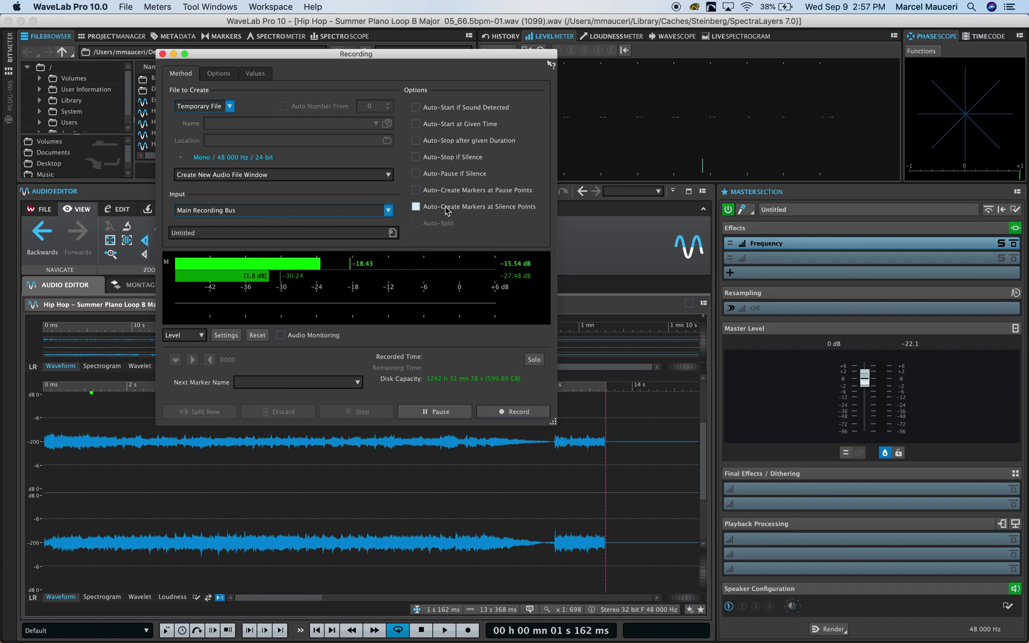
click(254, 77)
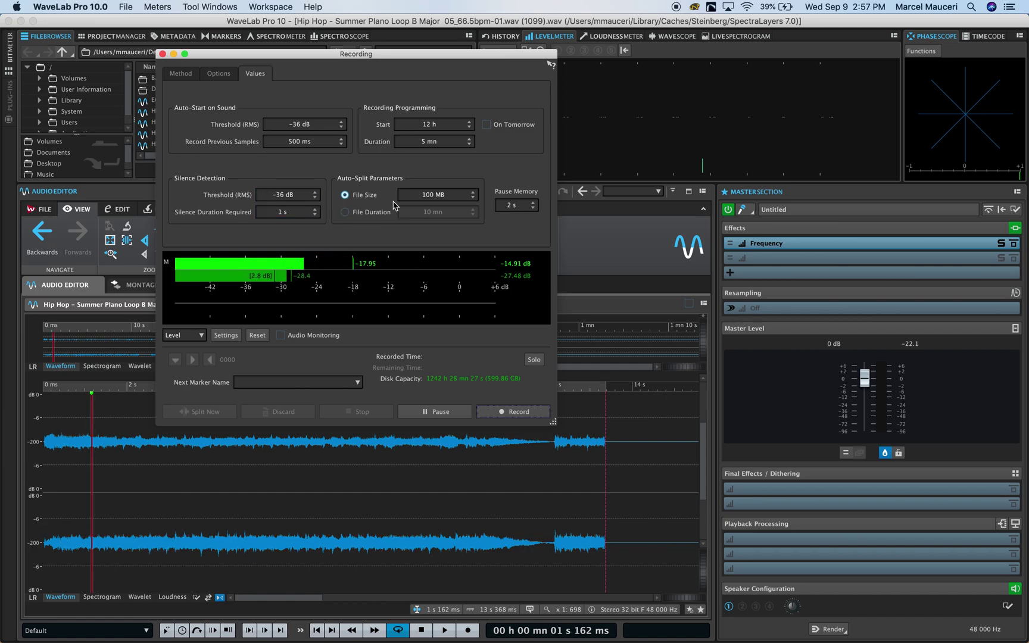
click(218, 73)
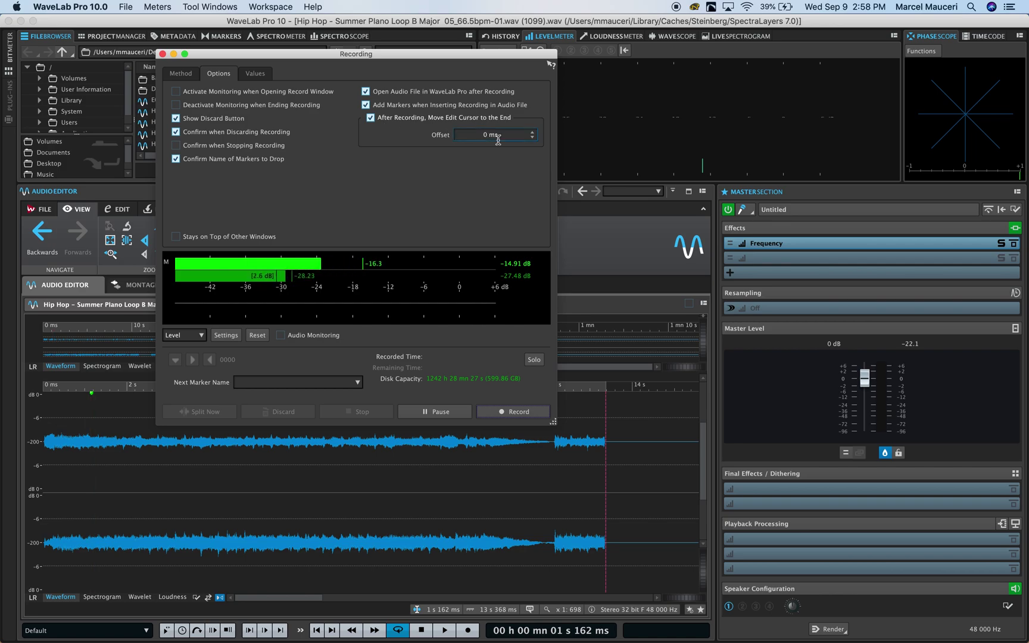
click(181, 73)
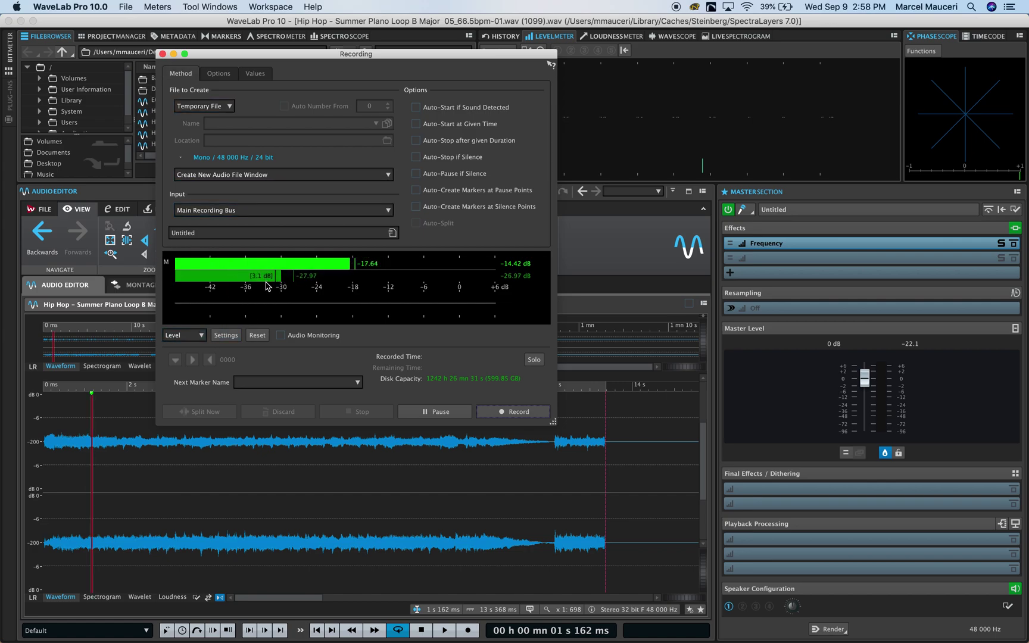
Switch the input meter to Spectrum and briefly check its display settings
click(185, 335)
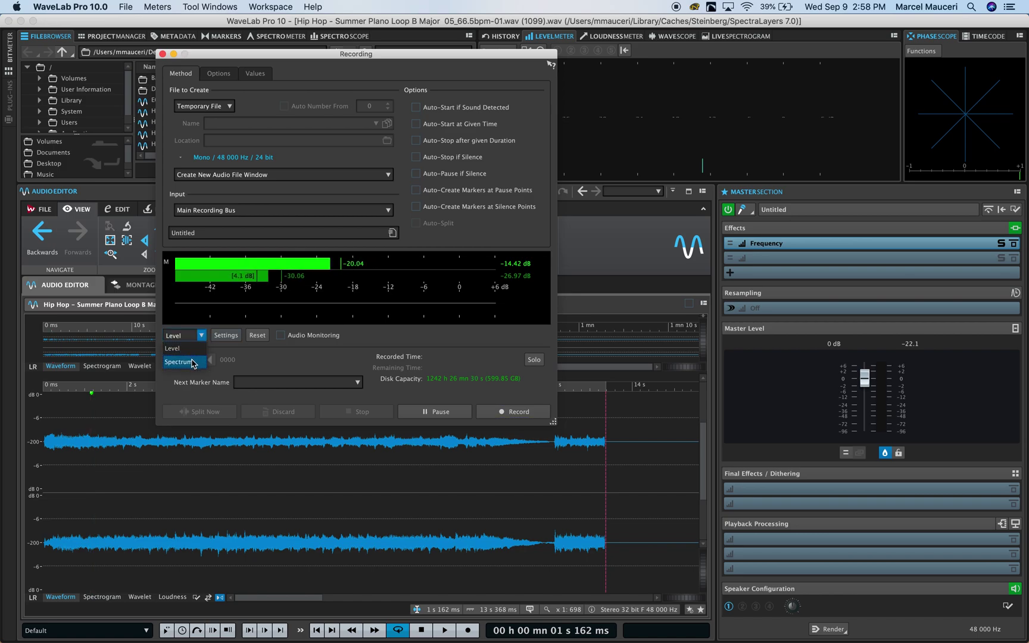
click(192, 362)
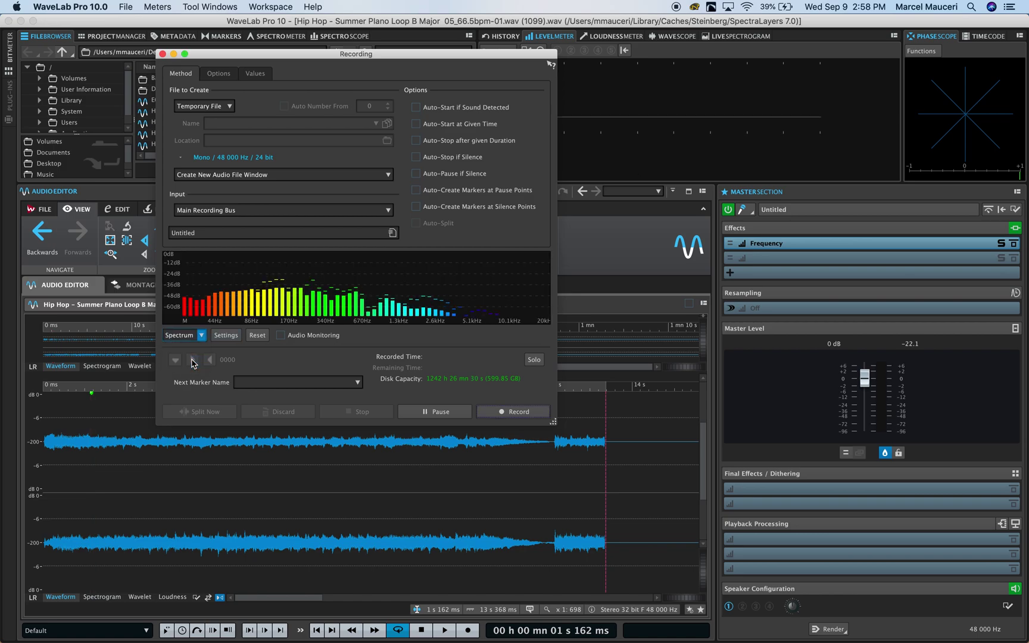
click(227, 335)
click(257, 337)
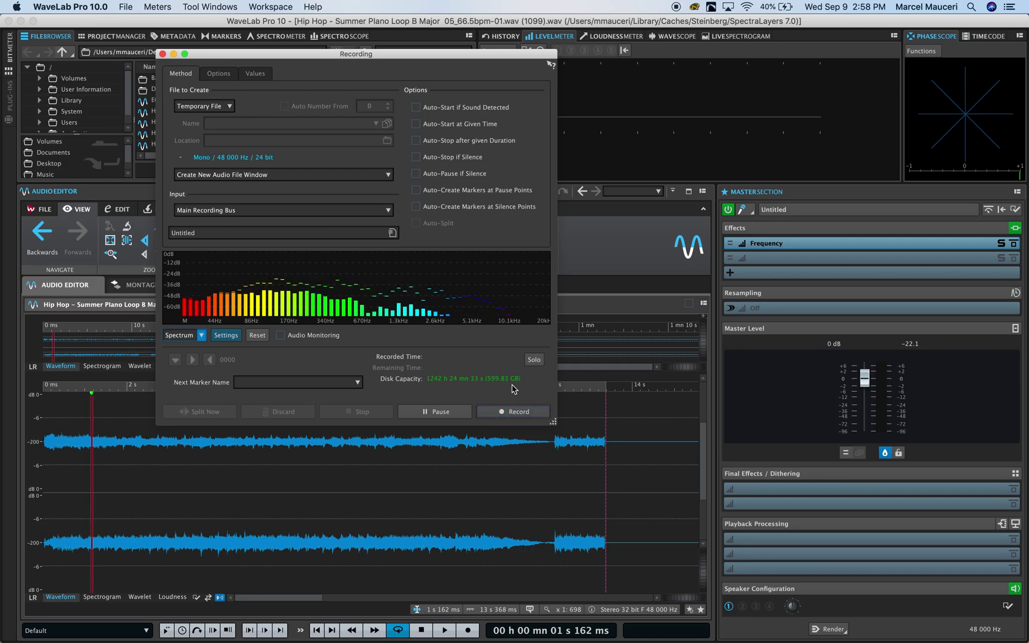
Start recording and drop a first marker named 'Marker'
click(503, 412)
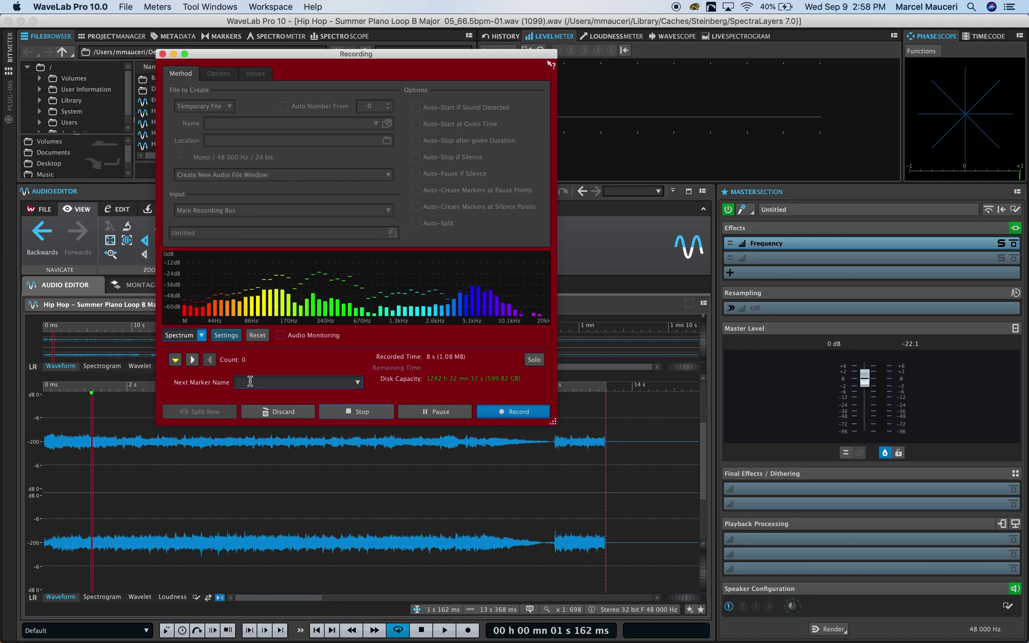
click(358, 383)
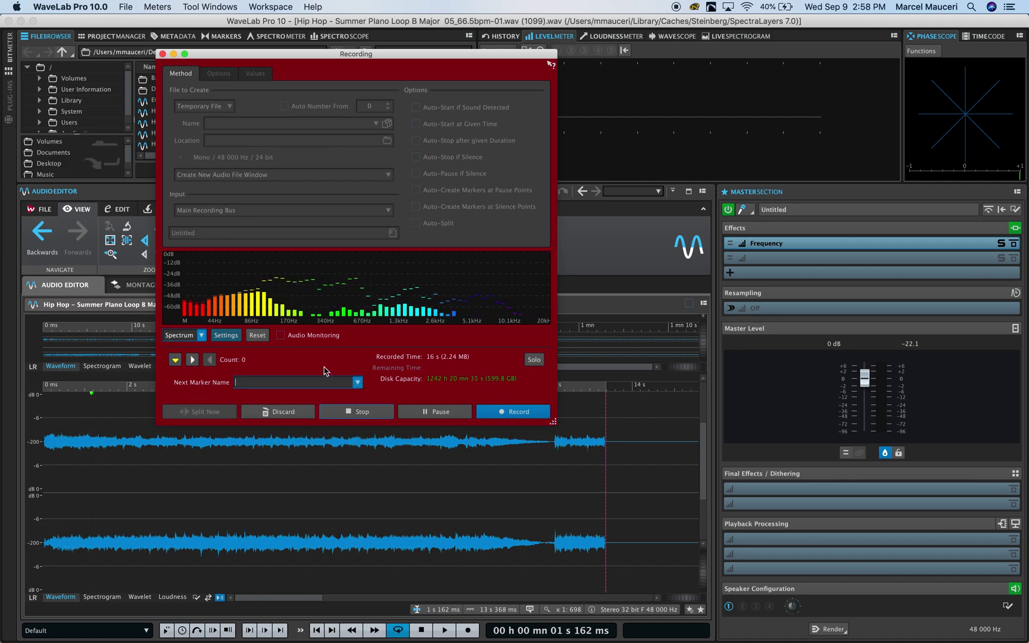
click(175, 360)
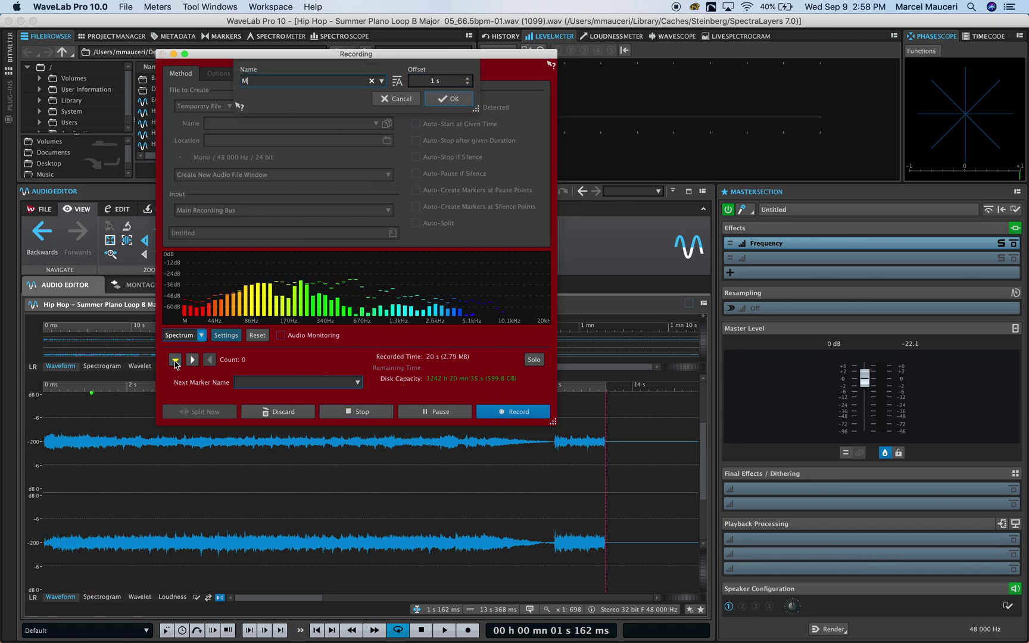
text(Marker)
key(Return)
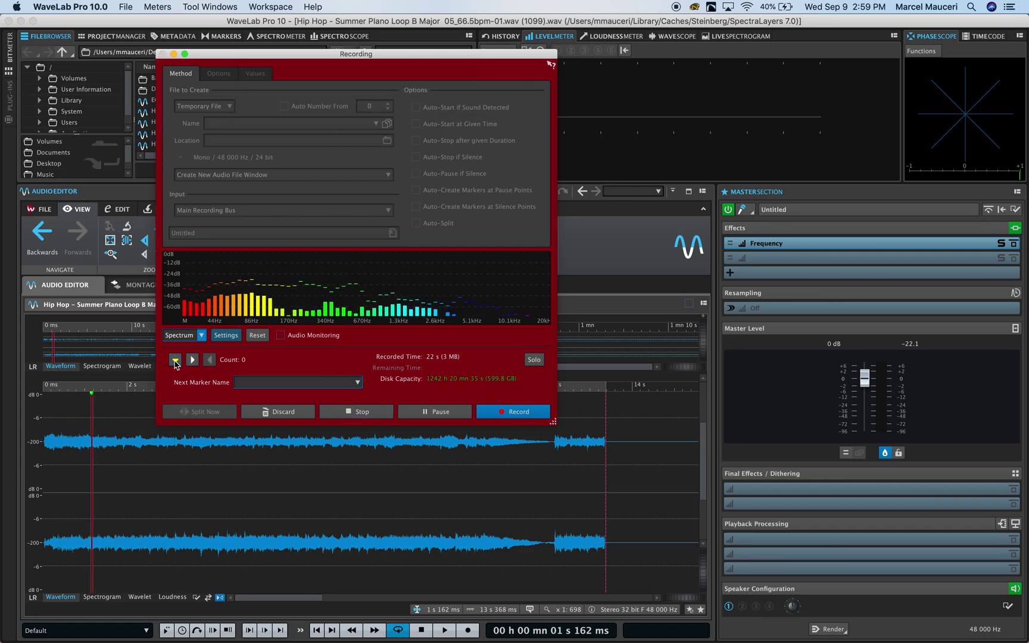
Add markers named 'Mark 2' and 'Region 1' during the recording
click(175, 361)
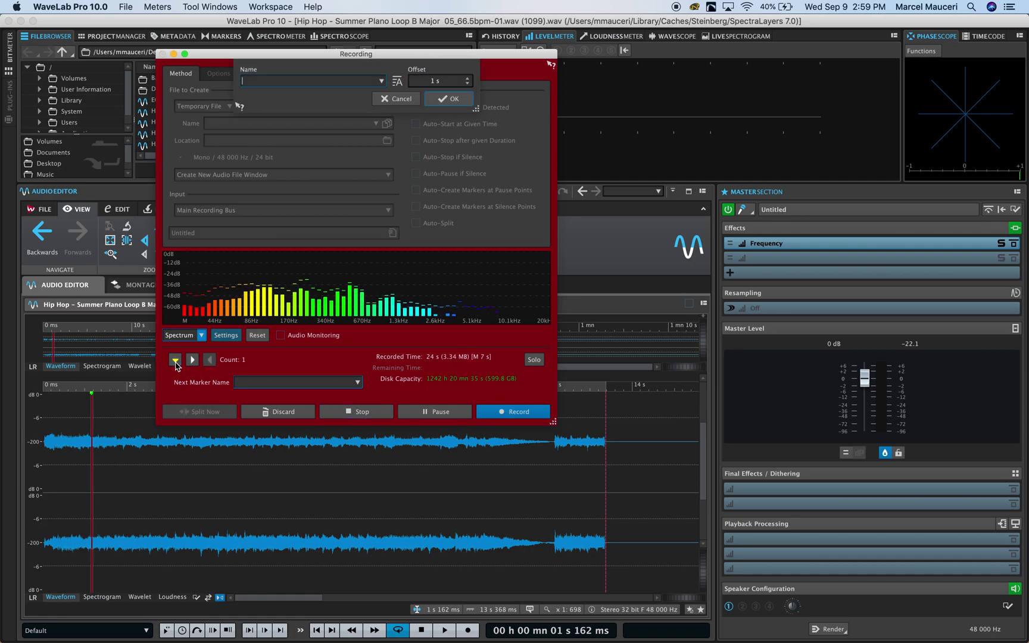
text(Mark )
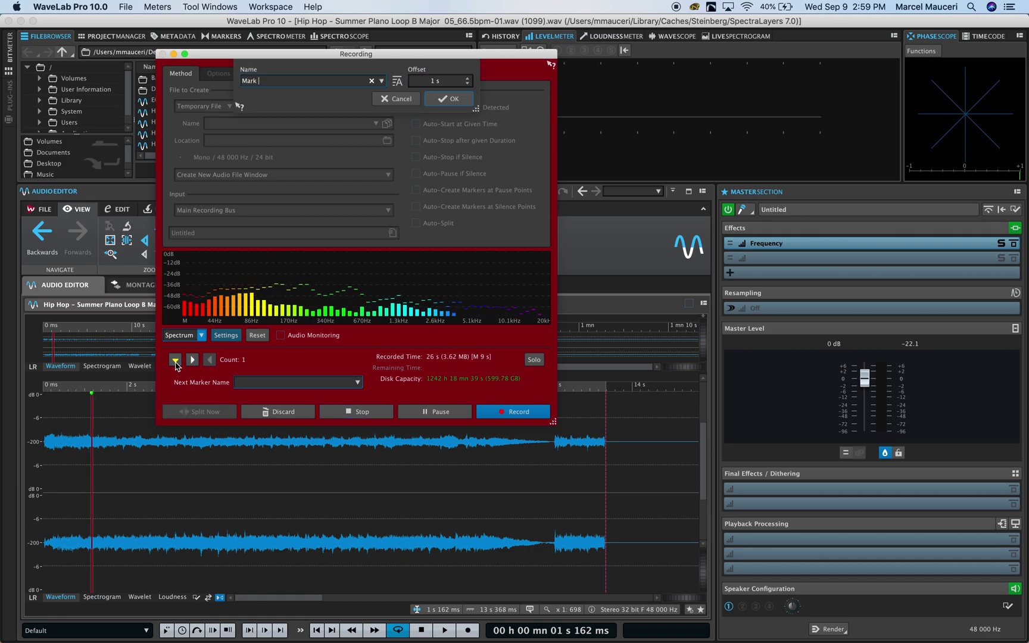
text(2)
key(Return)
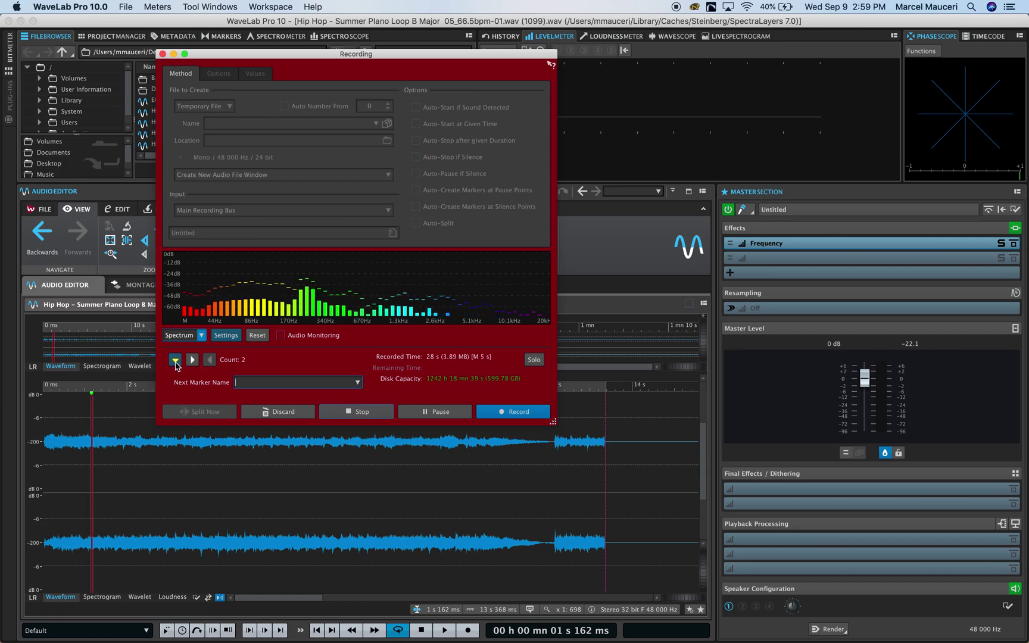
click(192, 359)
text(Reg)
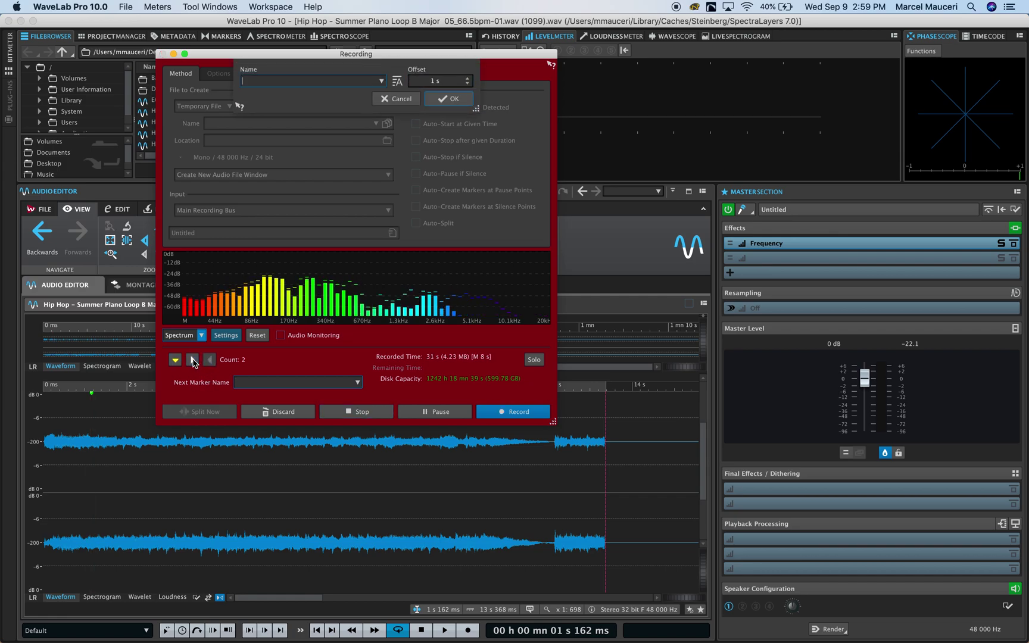
text(ion 1)
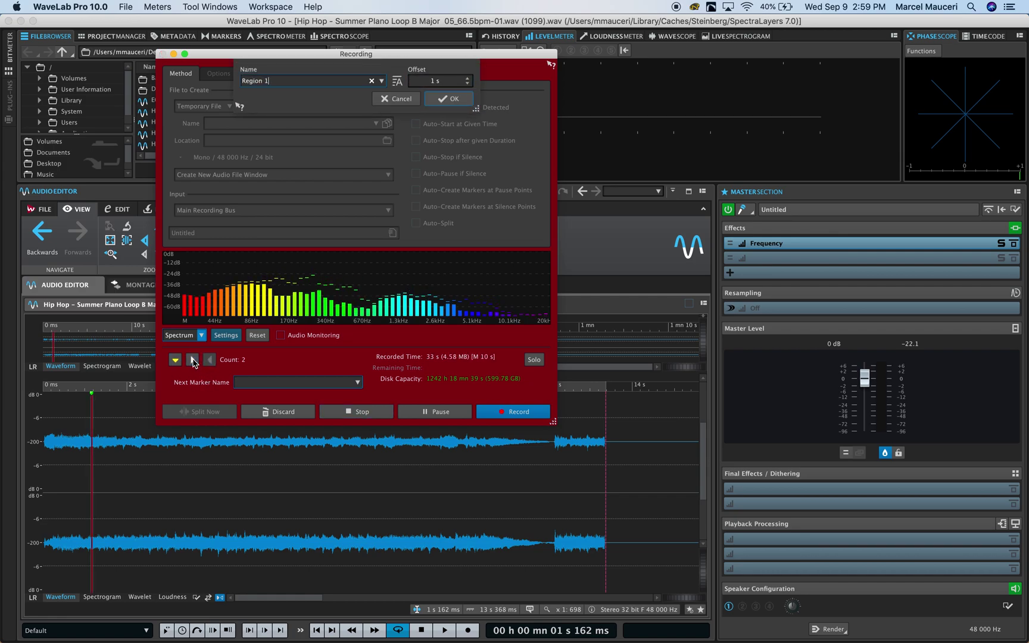
key(Return)
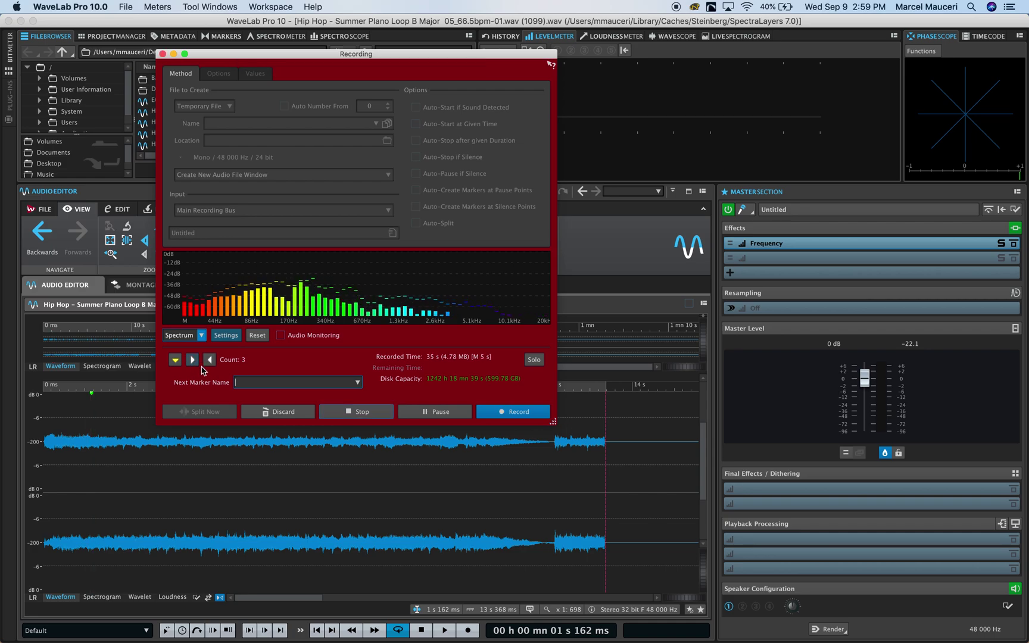
Add a 'Region' end marker, then stop the recording into Untitled 1
click(209, 361)
text(Re)
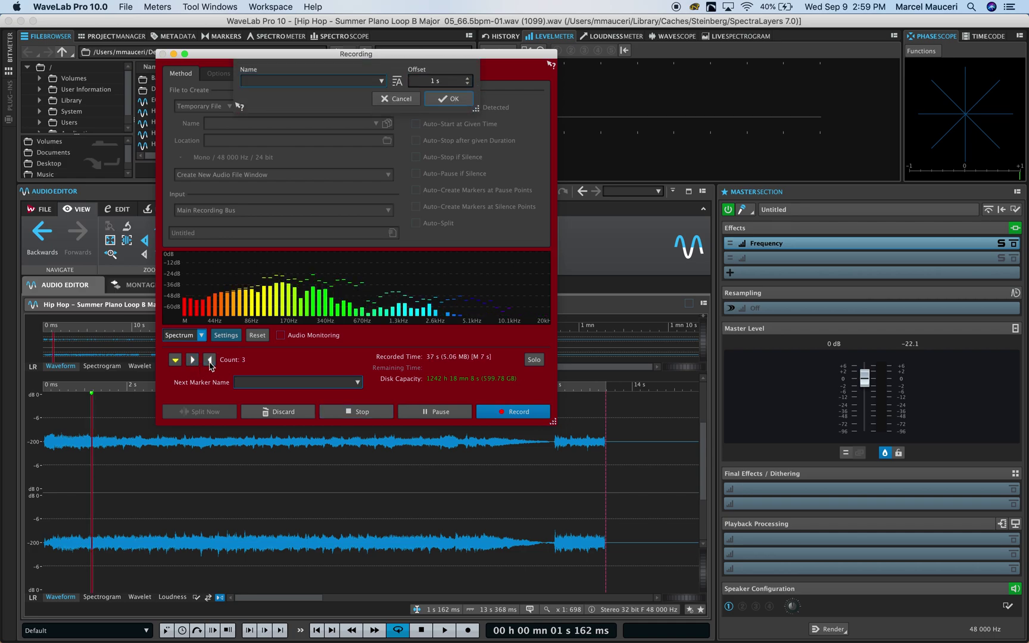
text(gion 1)
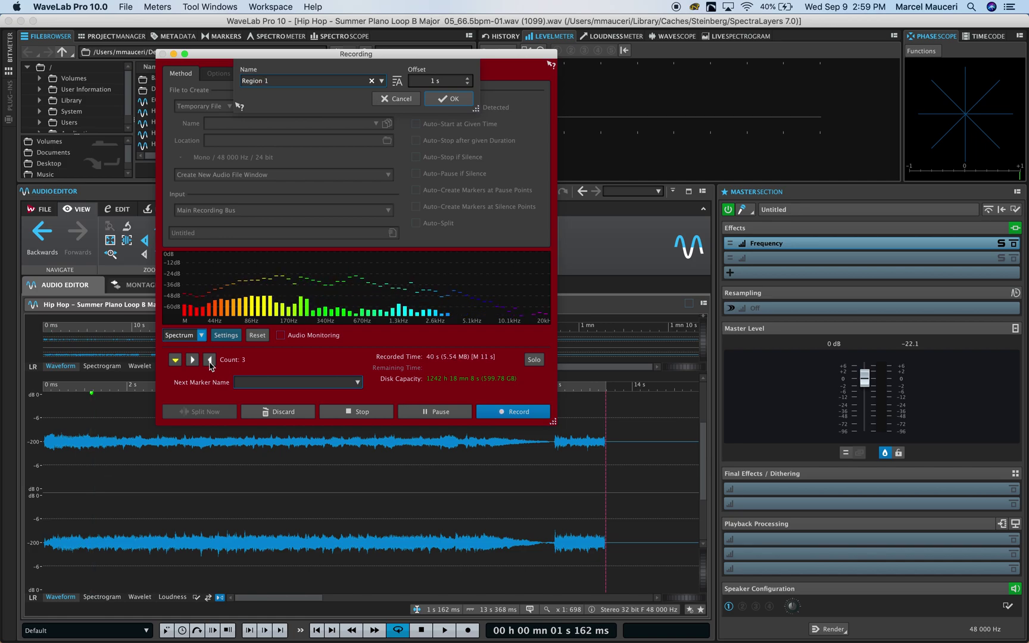
key(Return)
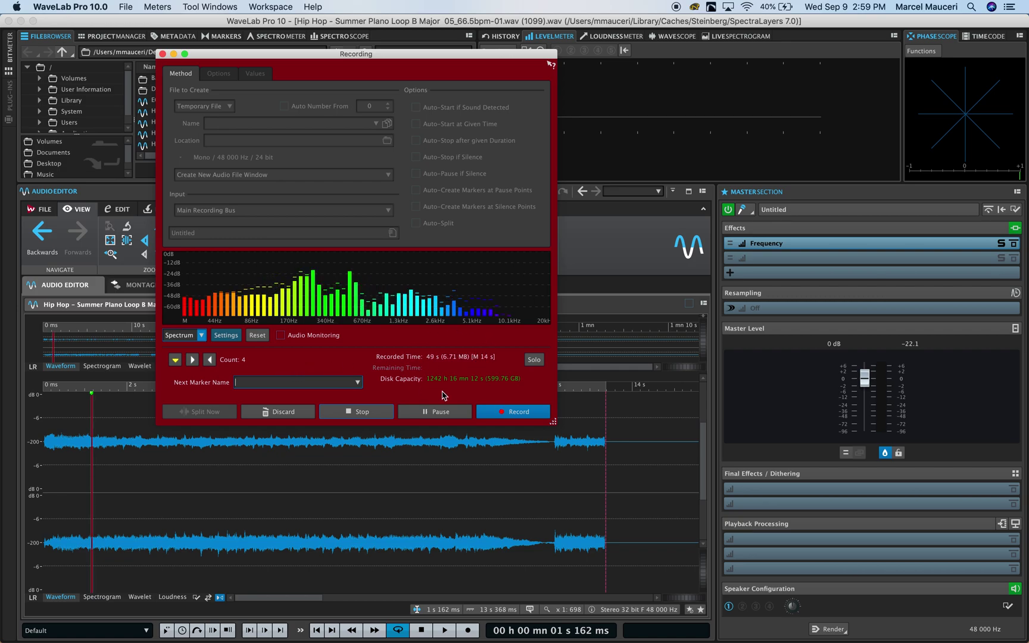
click(502, 413)
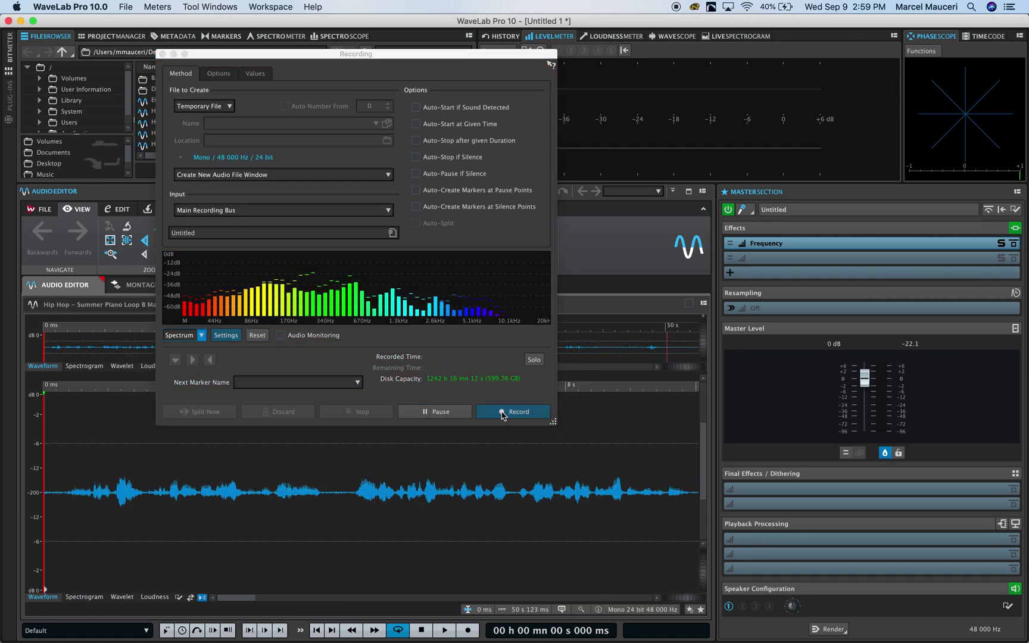
Close the Recording dialog and jump to Mark 2, then Region 1's start and end
click(163, 55)
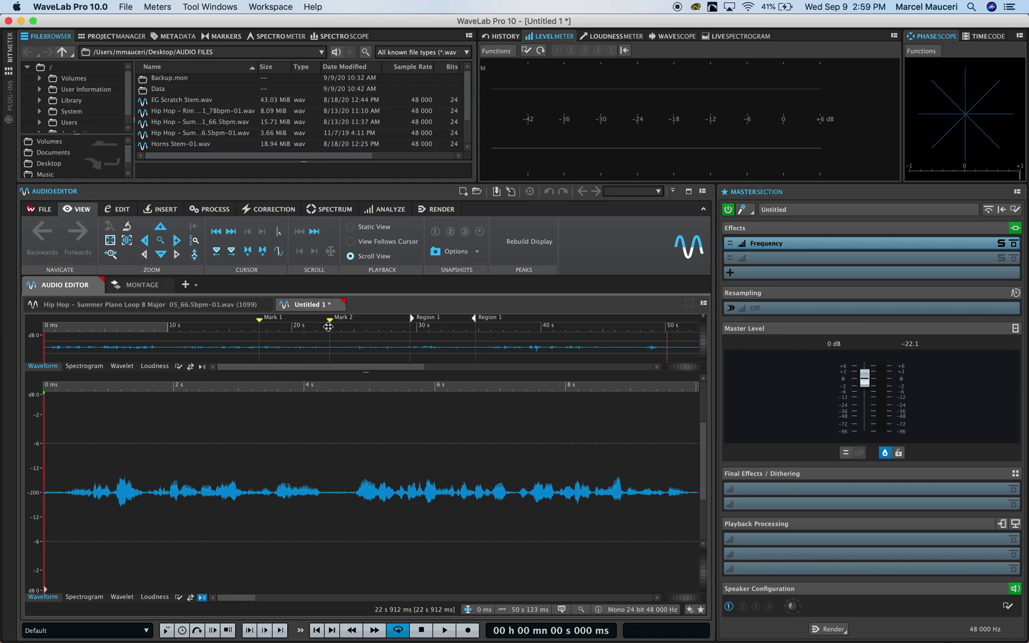
click(232, 253)
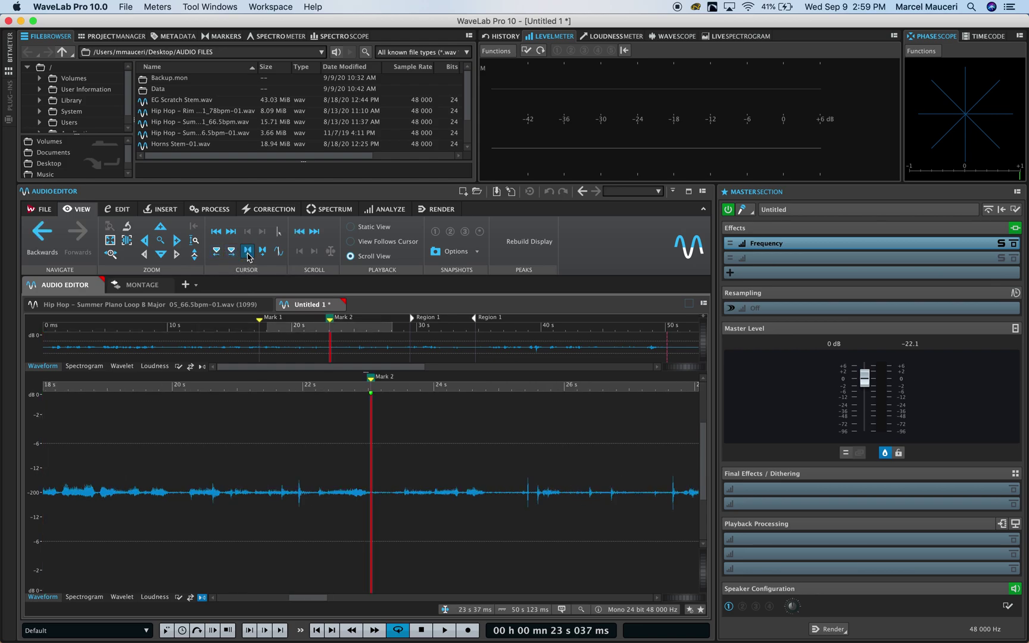
click(247, 252)
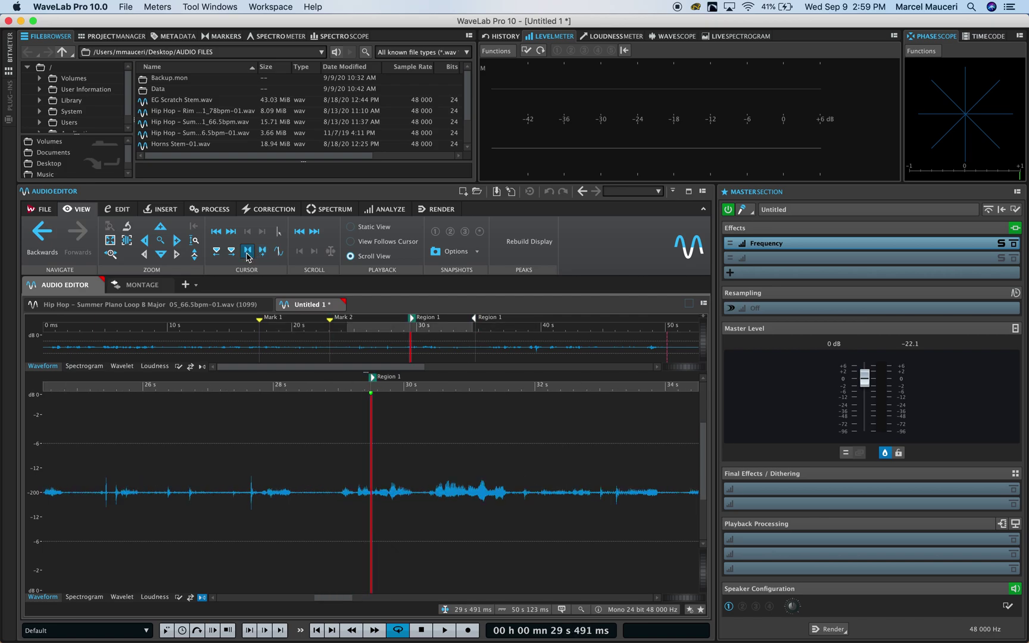
click(264, 253)
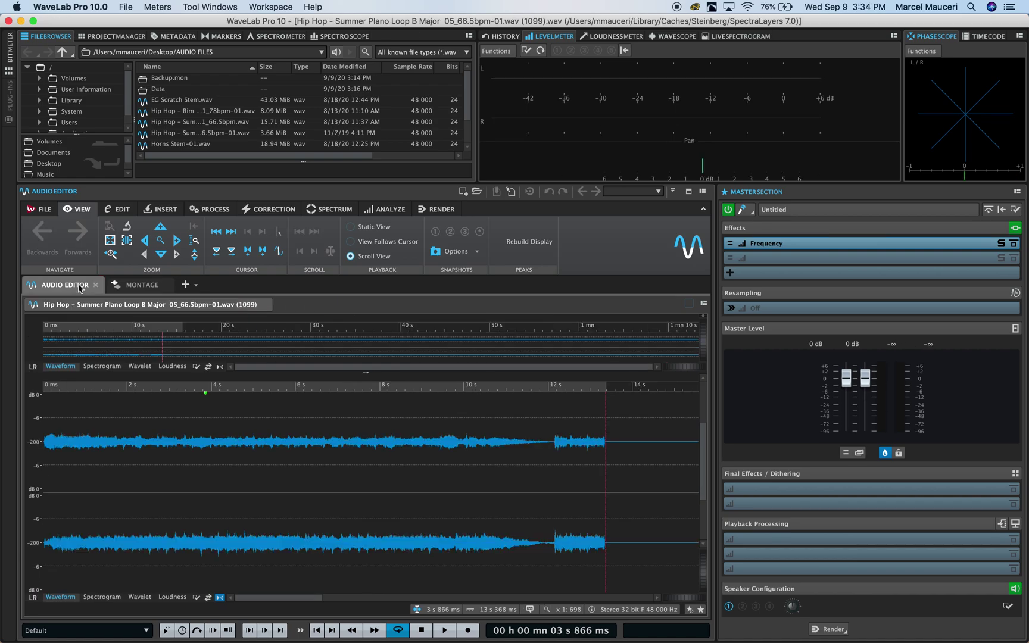
click(143, 286)
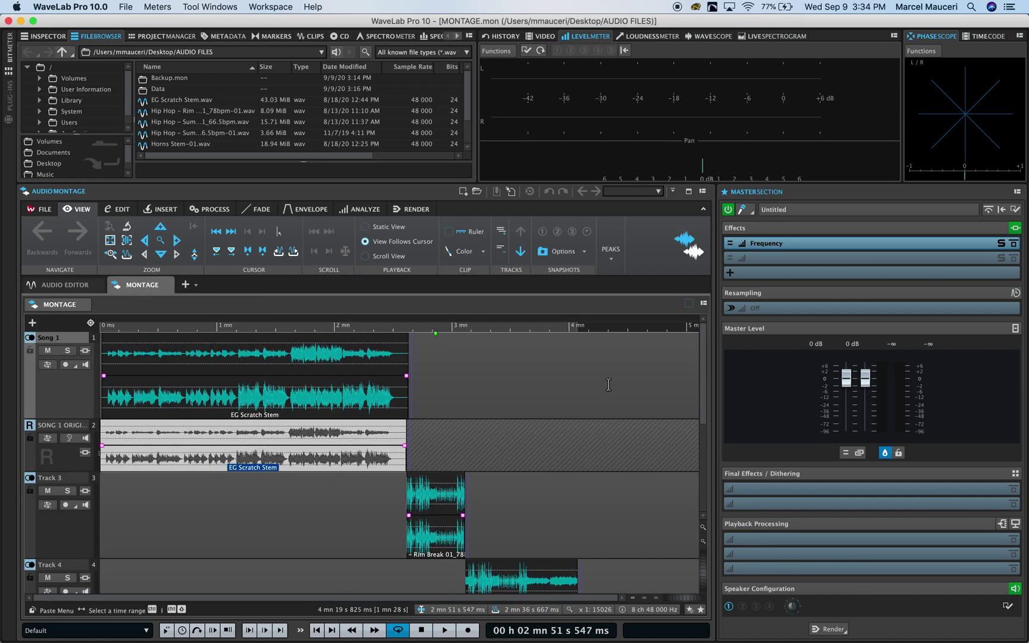
Set the cursor at 4 mn 18 s, arm Song 1, Track 3 and Track 4, check Song 1's input bus
click(605, 356)
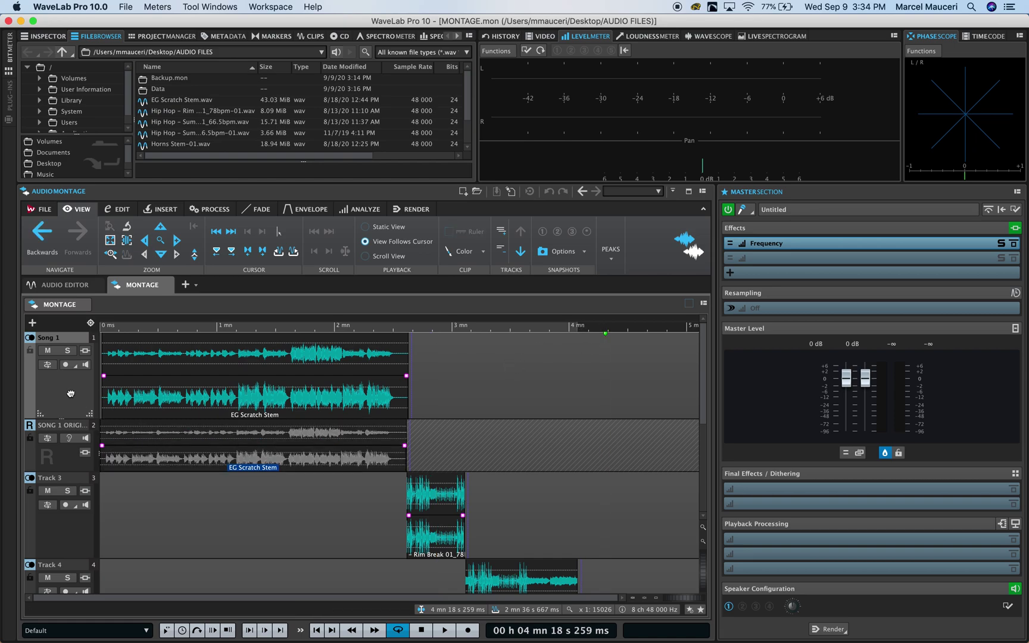
click(65, 365)
click(66, 505)
click(66, 592)
click(48, 366)
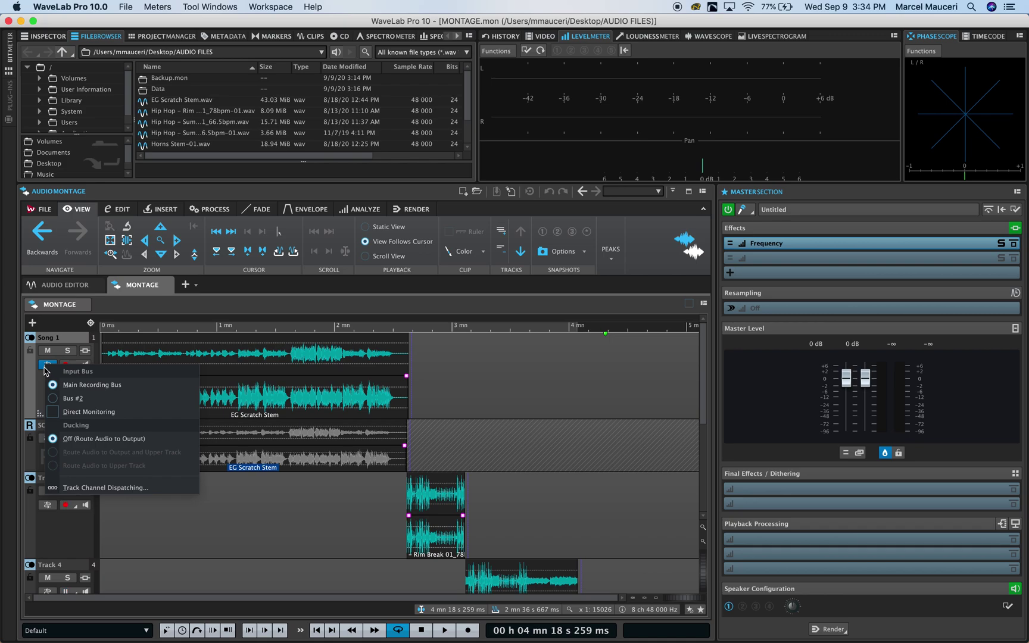
click(469, 630)
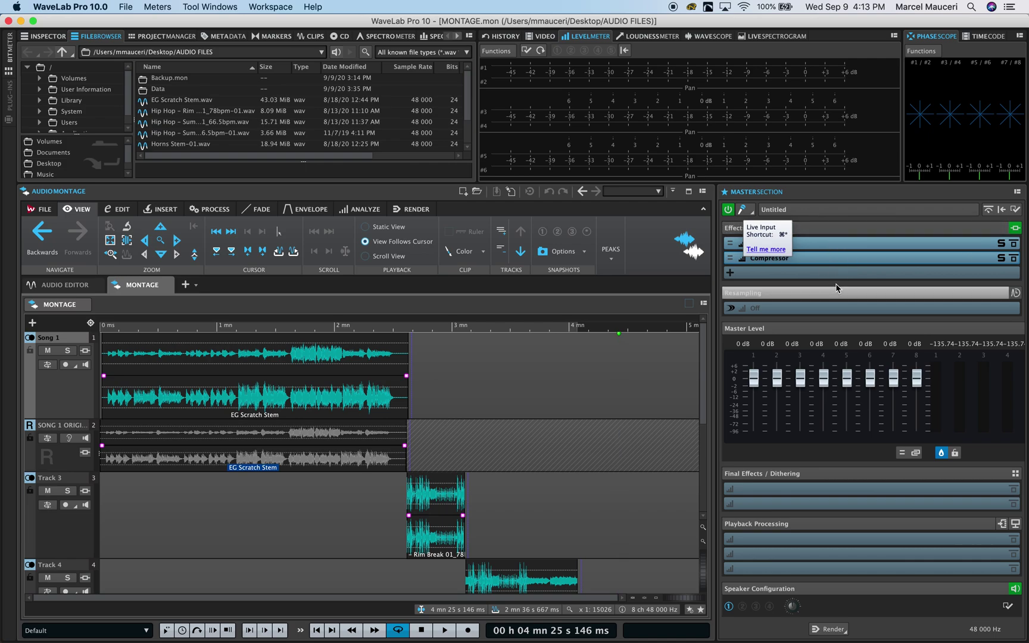
Enable Live Input in the Master Section and show its options menu
click(746, 213)
click(750, 215)
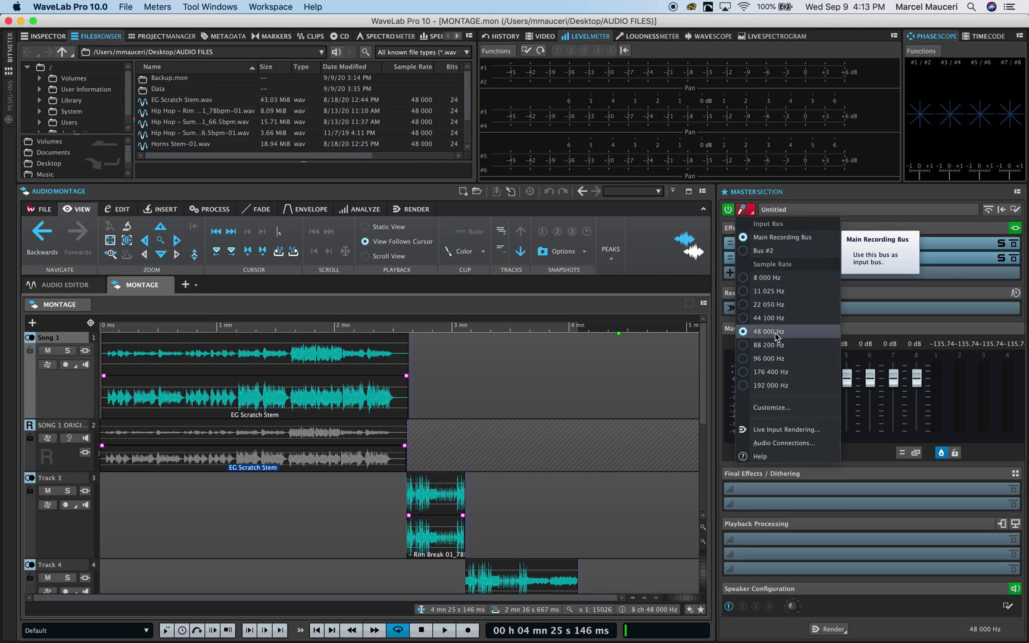
Start Live Input Rendering of the Main Recording Bus into MONTAGE.wav
click(777, 430)
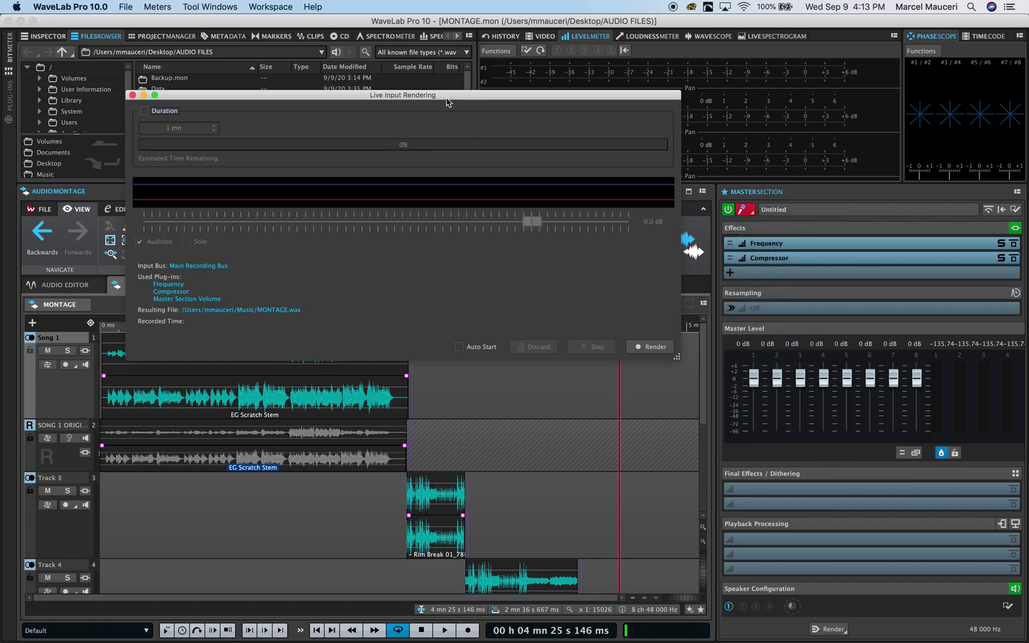
drag(445, 96, 462, 88)
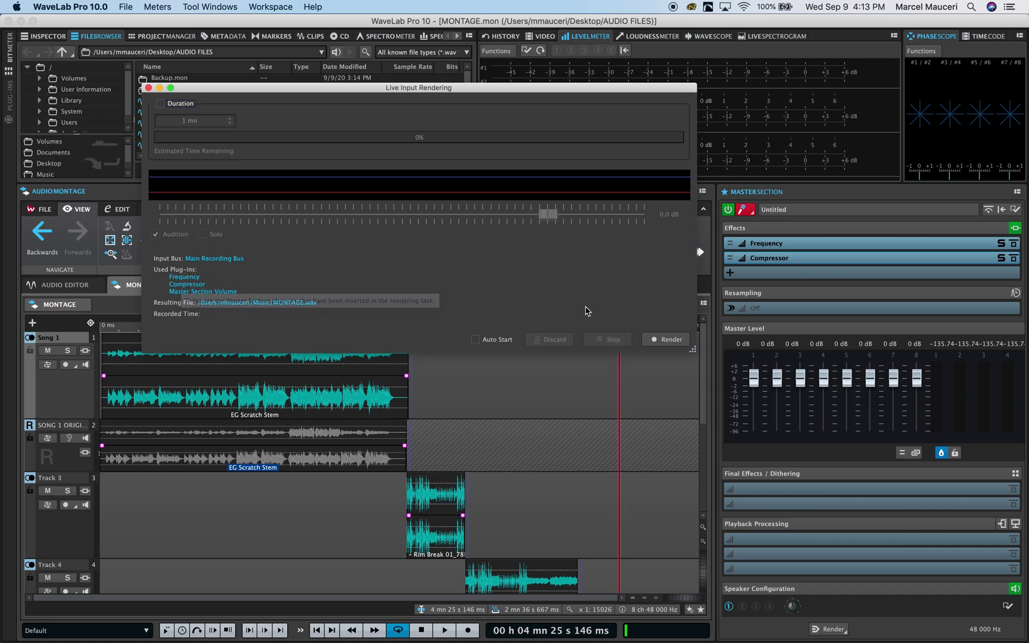
click(666, 339)
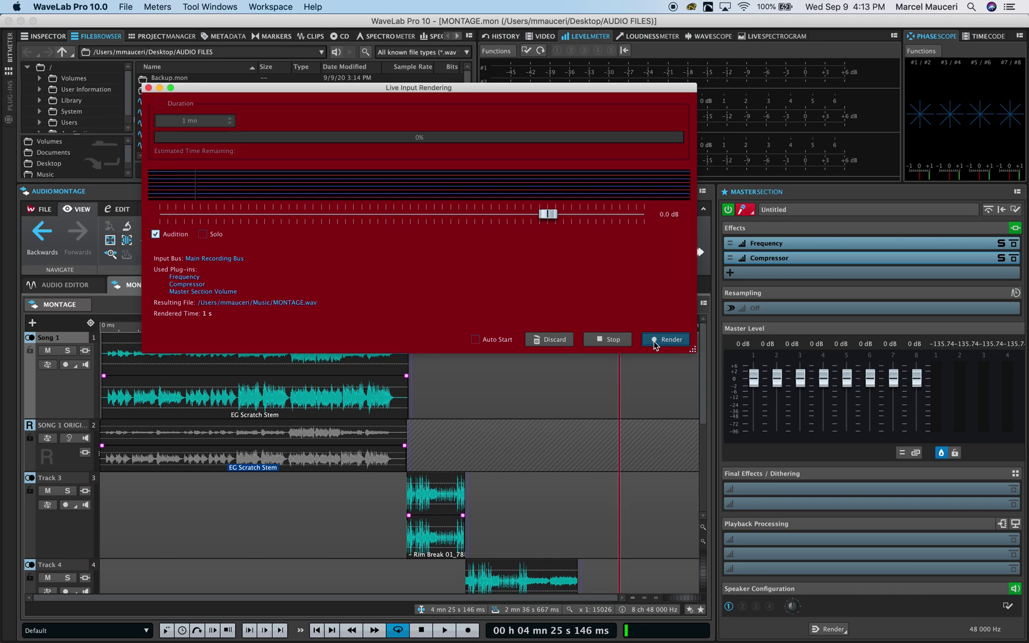